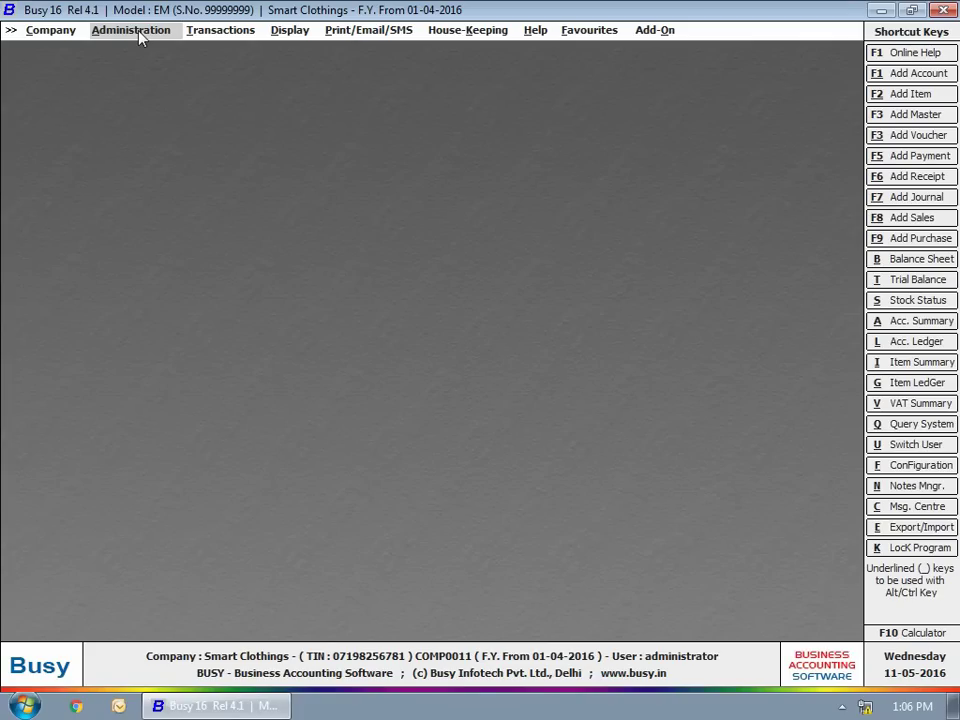
Set Enable User Activity Log to Y in Enterprise Features and save the change.
left_click(140, 33)
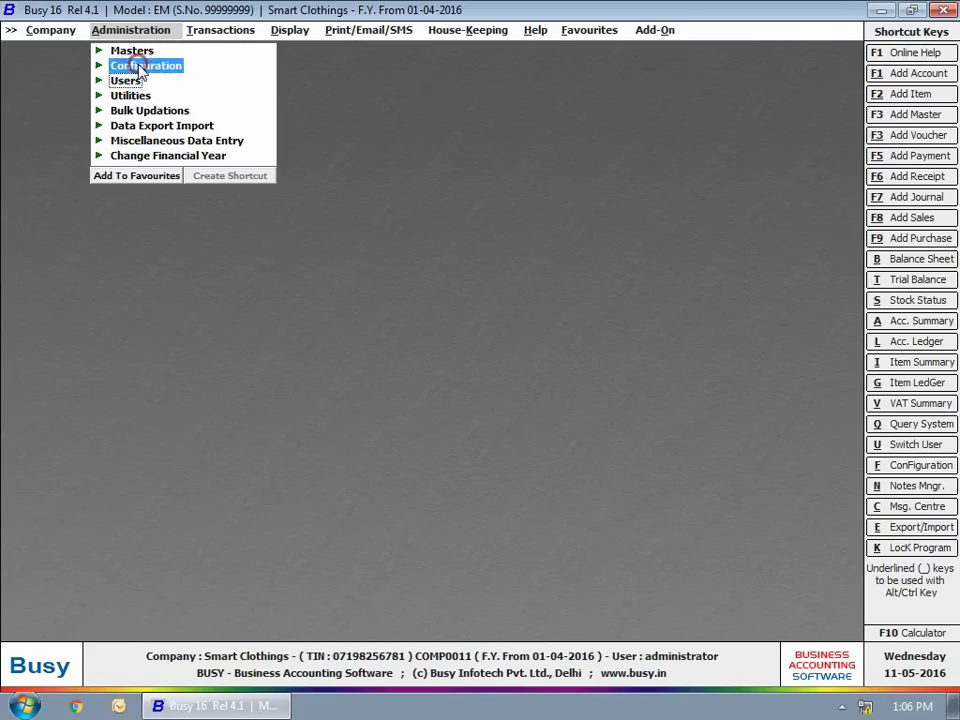
left_click(141, 66)
left_click(160, 66)
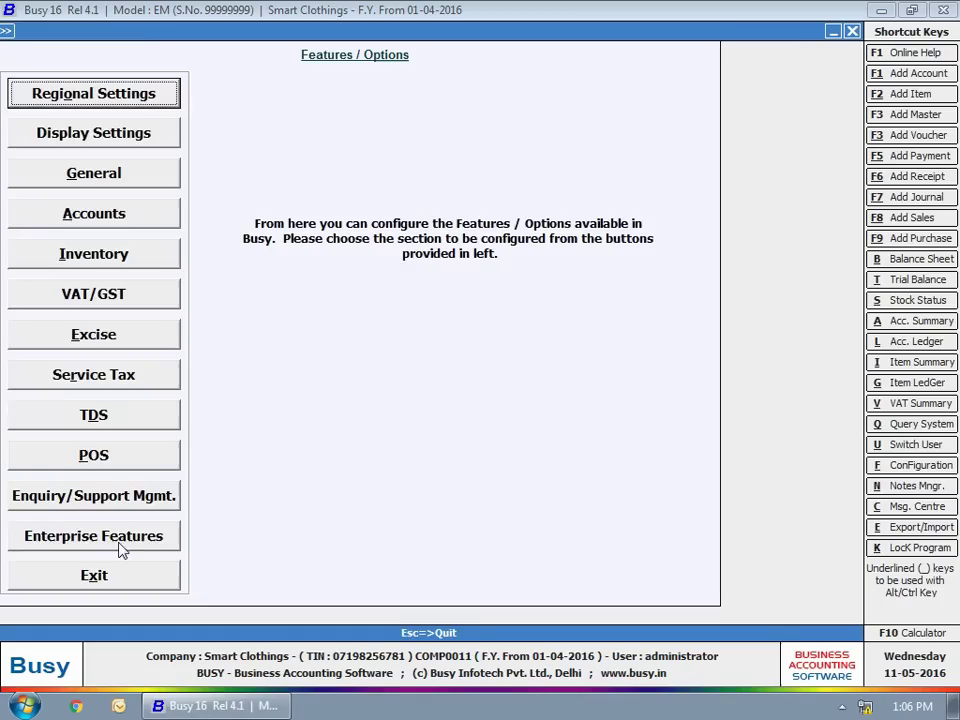
left_click(120, 535)
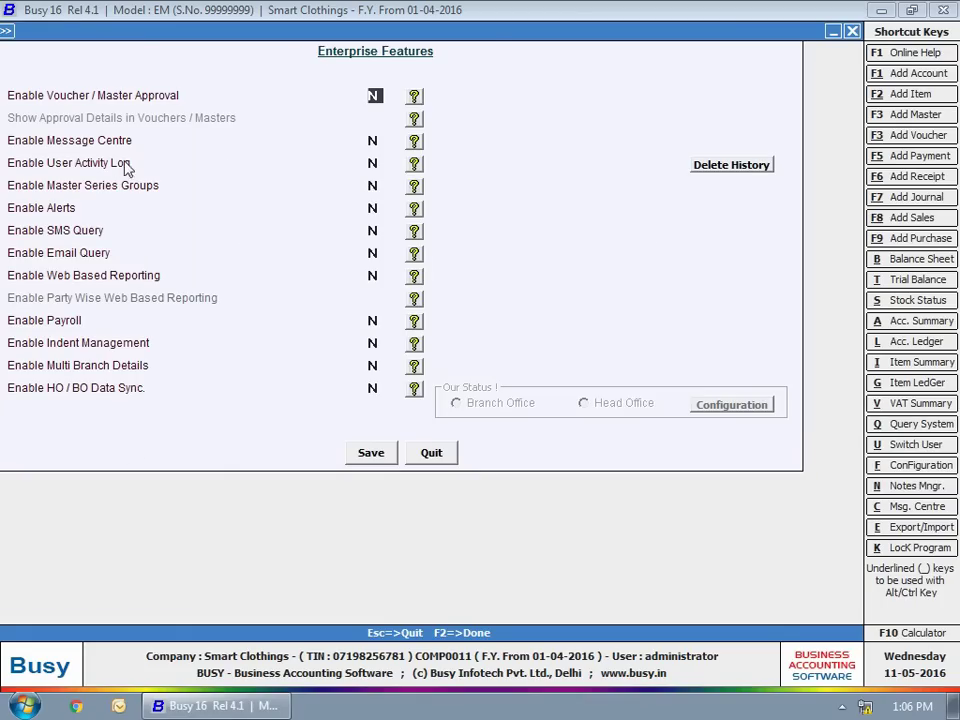
left_click(373, 163)
key("y")
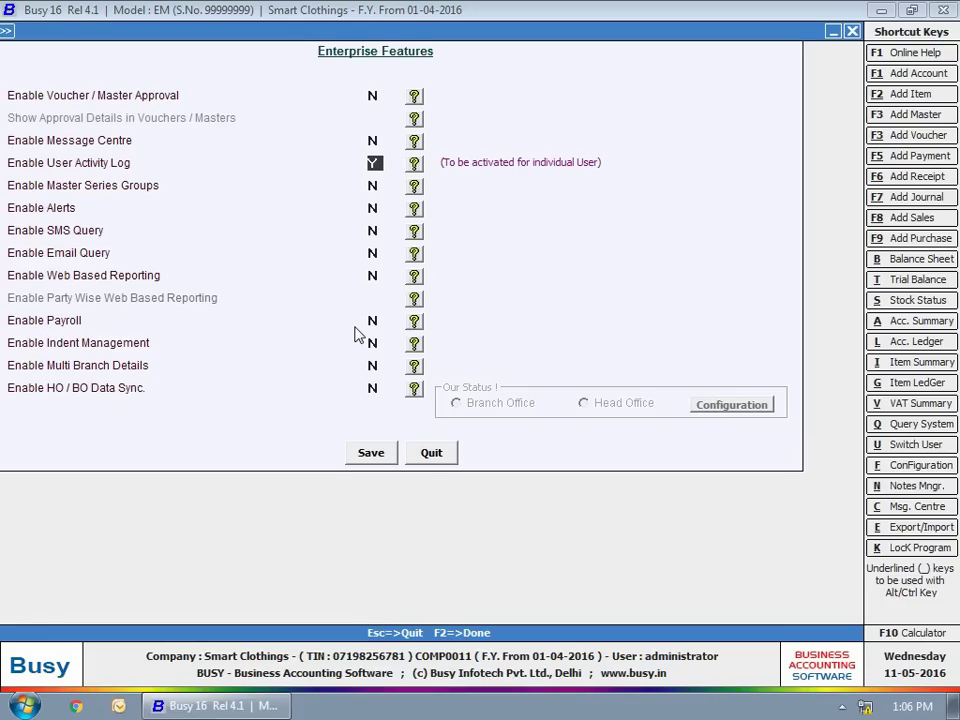
left_click(369, 452)
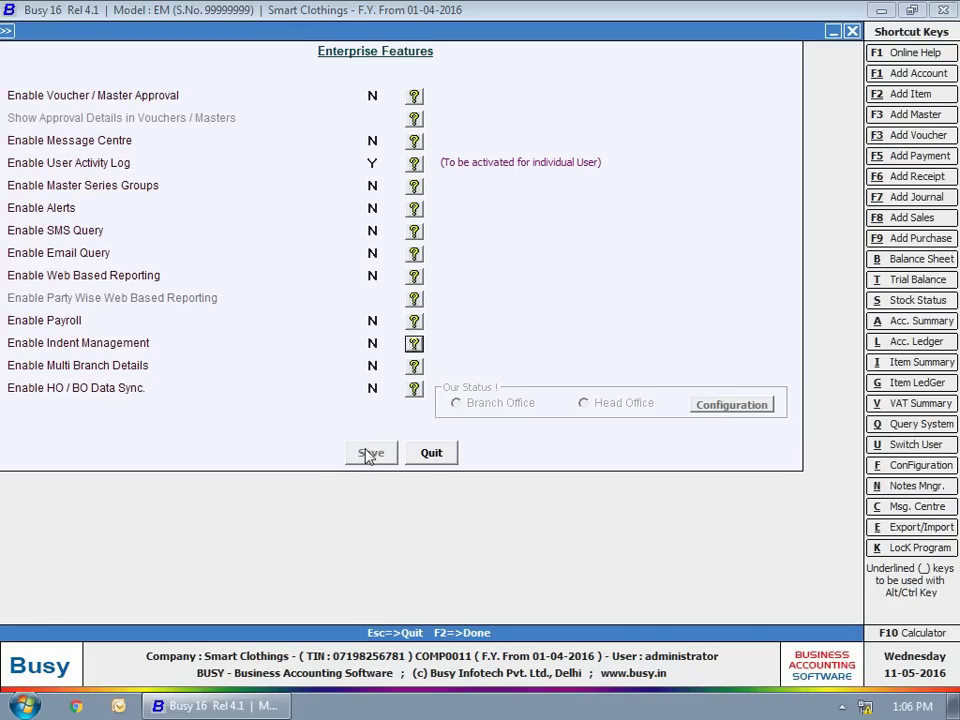
key("Escape")
key("Escape")
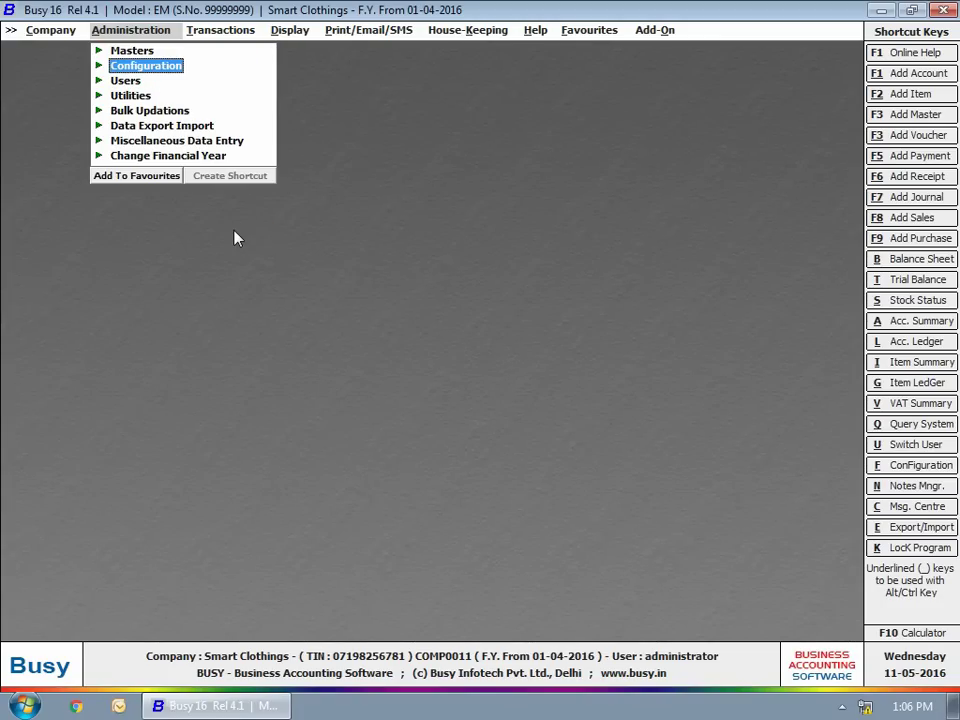
Add a new user with a confirmed password, keep Maintain User Activity Log at Y, and save.
left_click(130, 82)
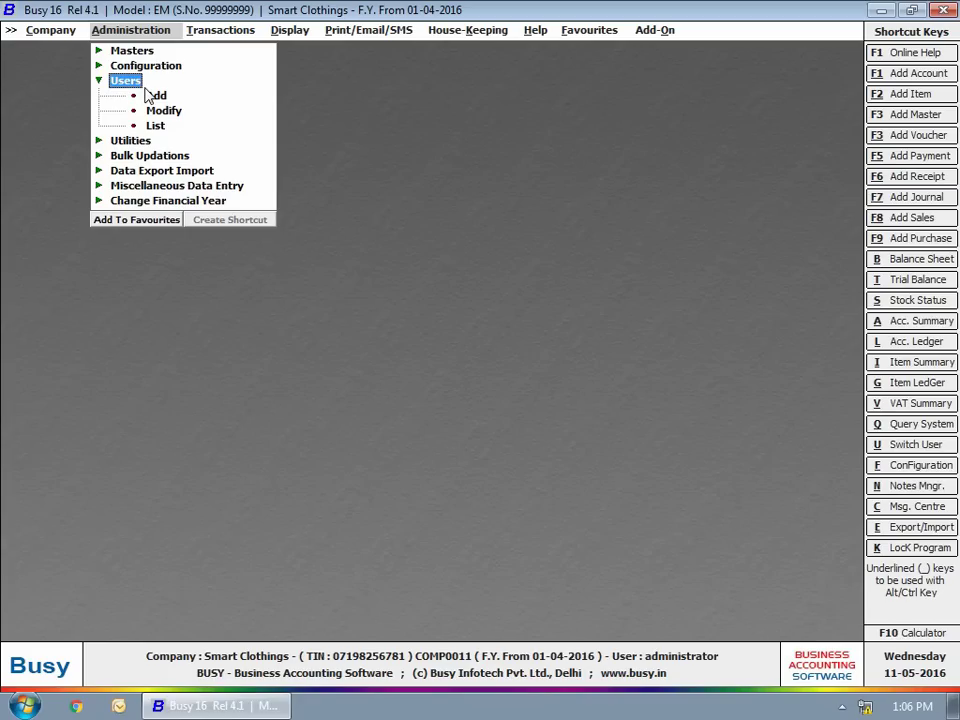
left_click(152, 95)
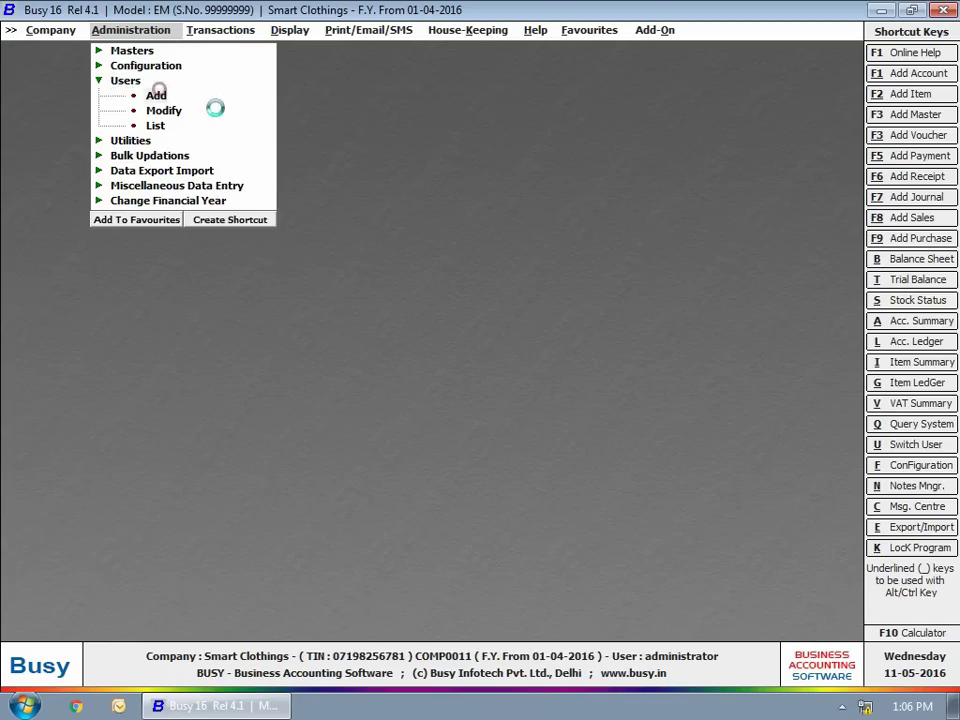
type("Shalini")
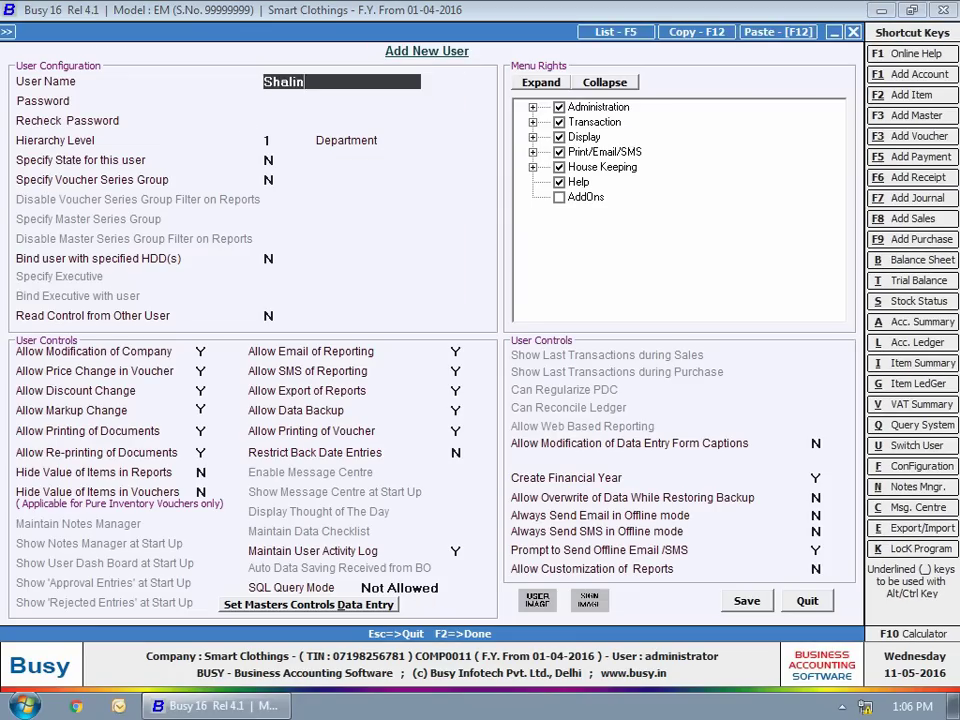
key("Return")
type("****")
key("Return")
type("****")
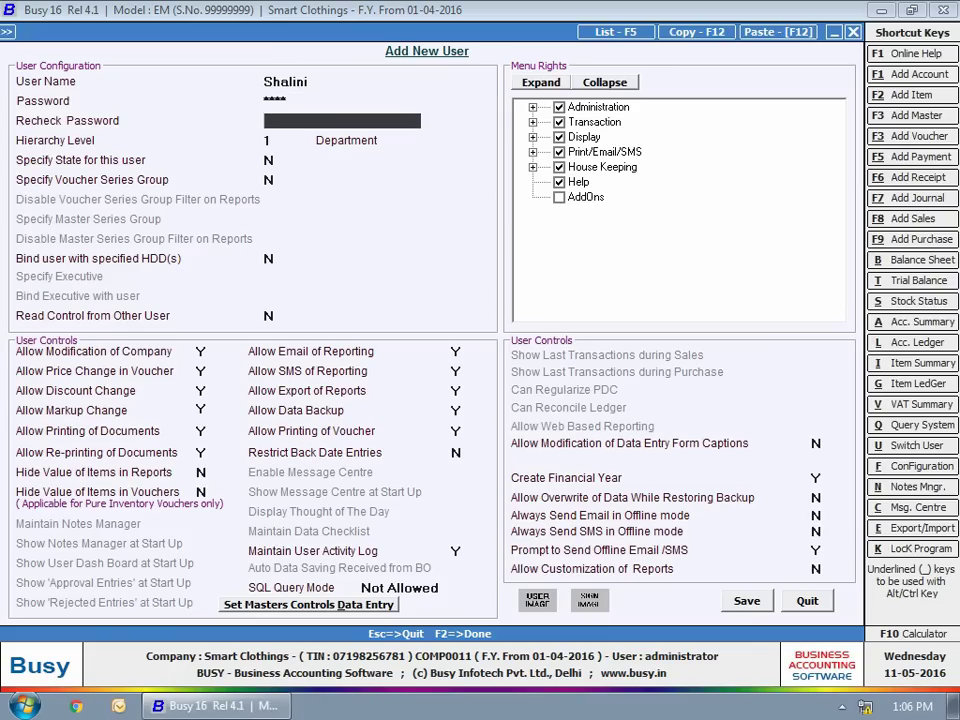
key("Return")
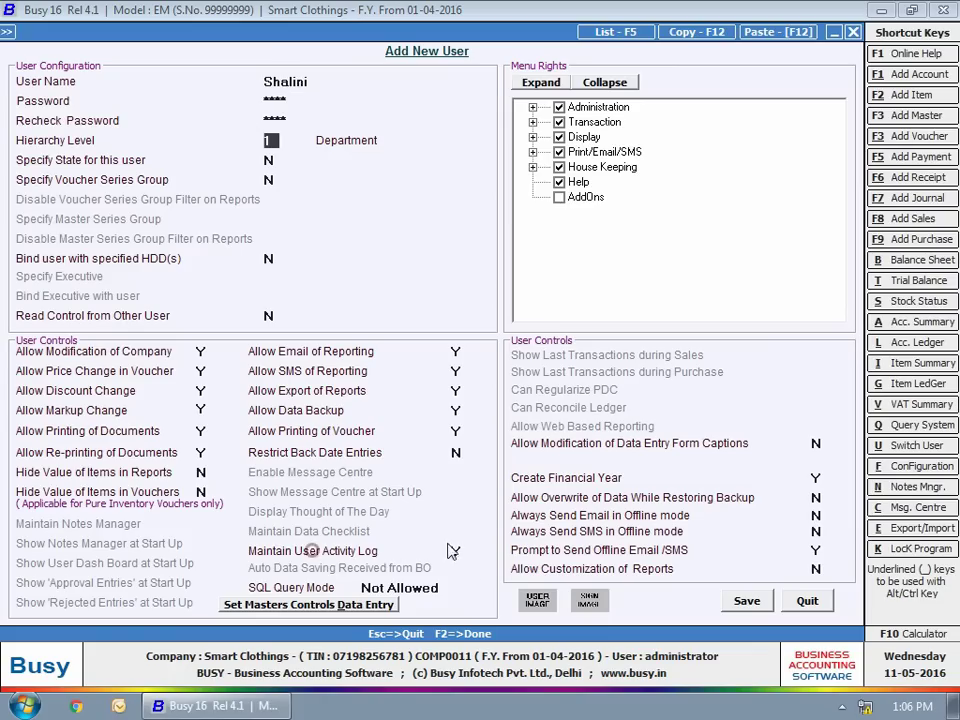
left_click(455, 551)
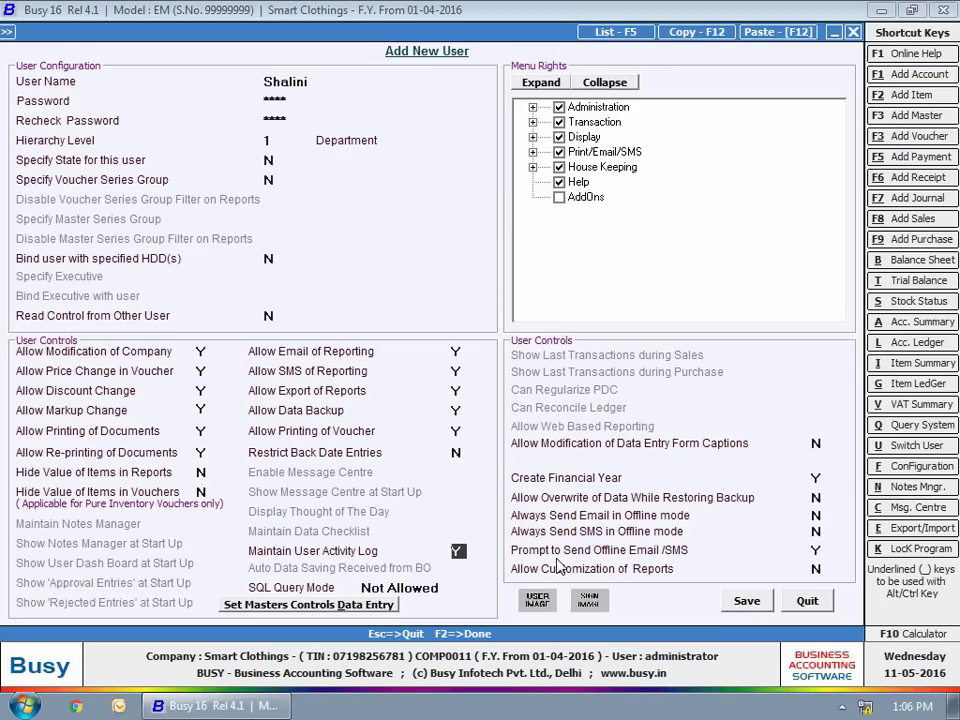
left_click(747, 602)
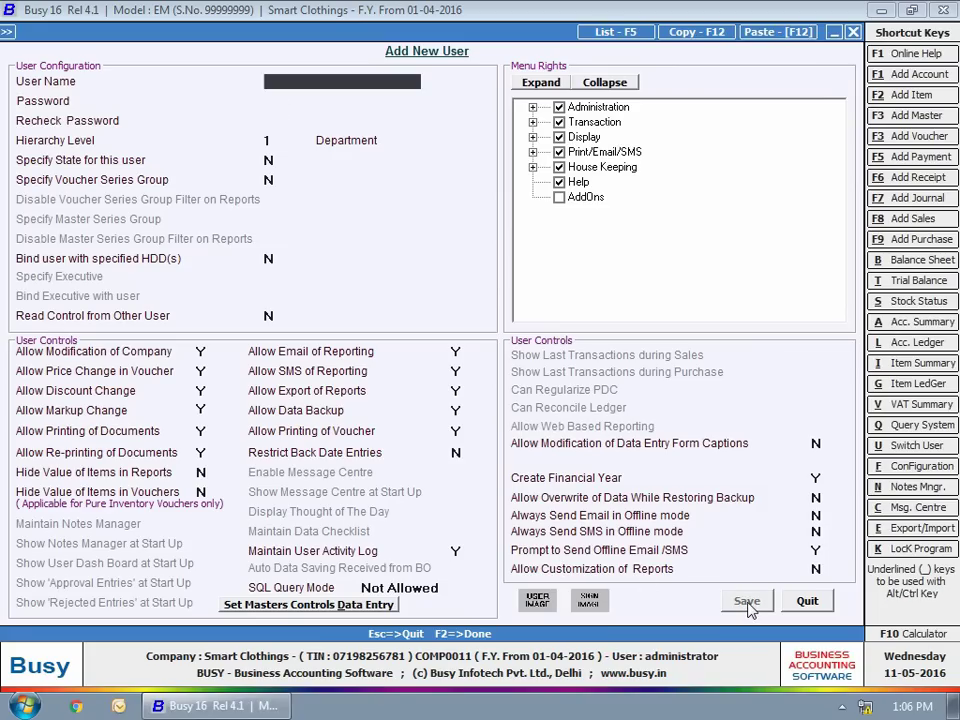
key("Escape")
key("Escape")
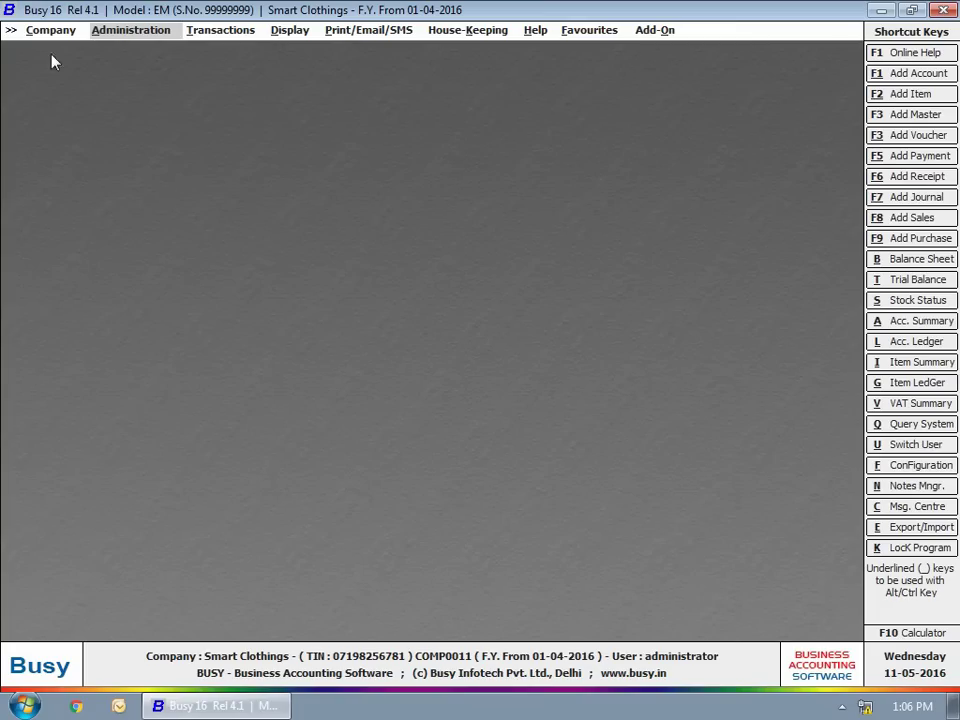
Close the company and reopen Smart Clothings logged in as the new user.
left_click(48, 30)
left_click(55, 50)
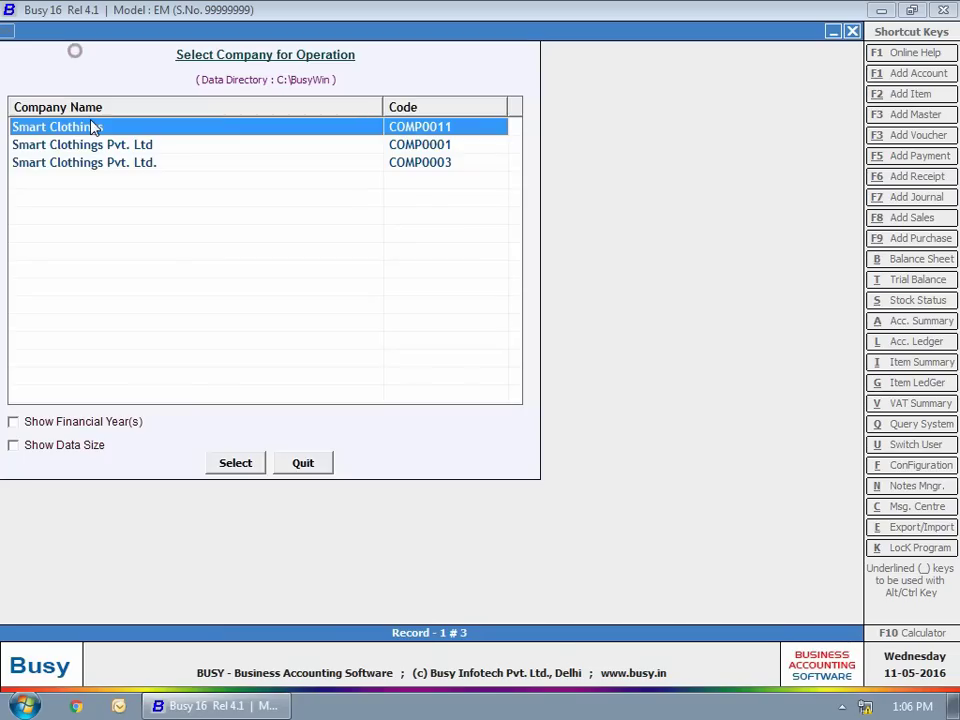
double_click(100, 122)
type("alini")
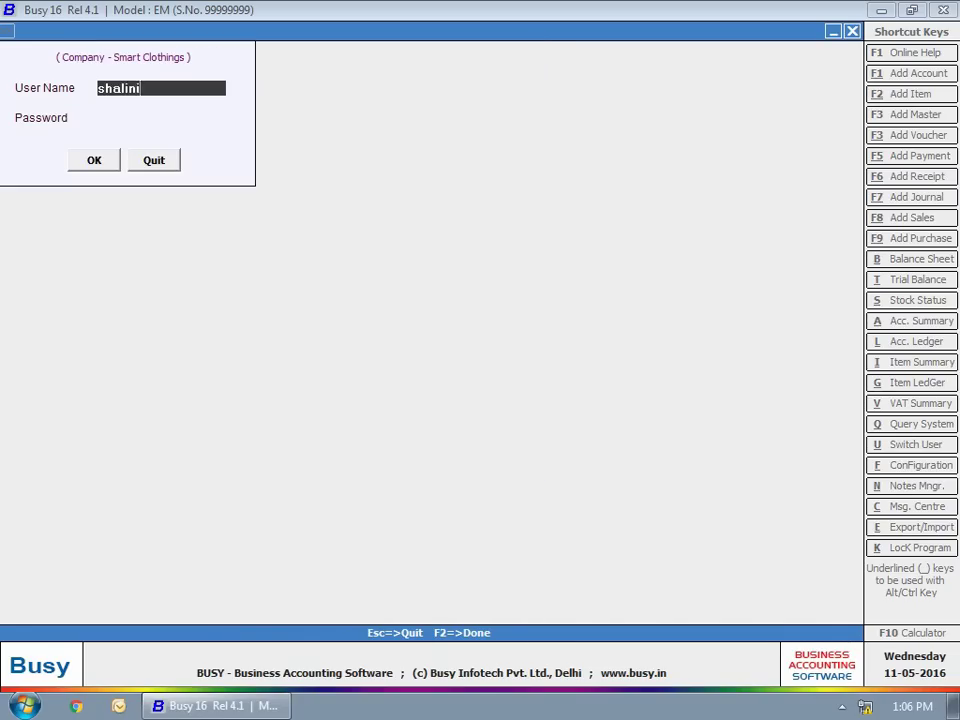
key("Return")
type("****")
key("Return")
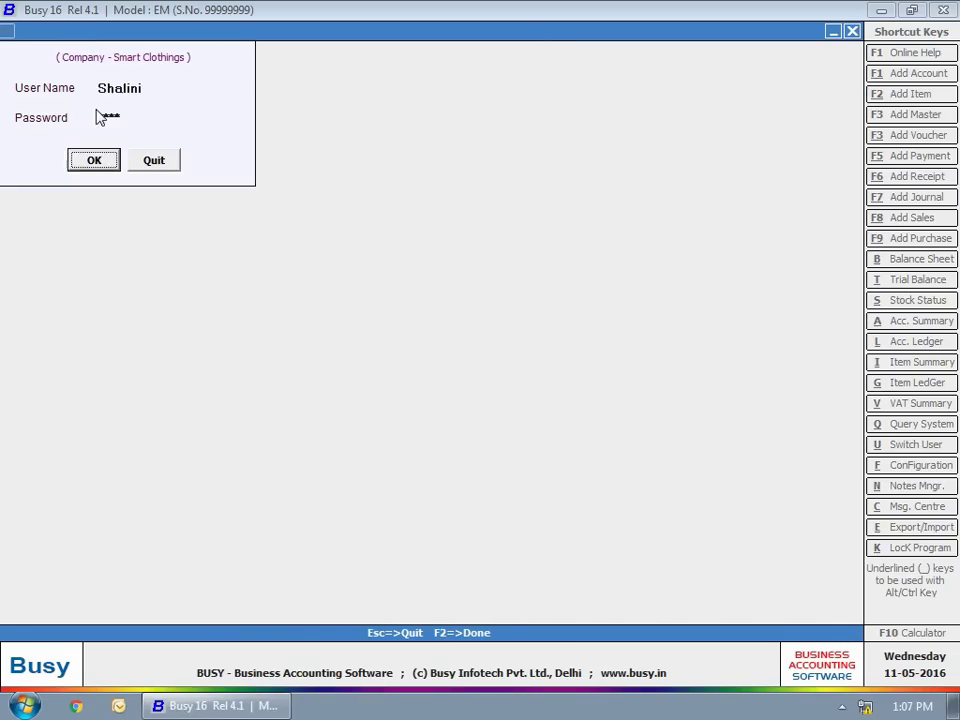
key("Return")
Add and save account 'Abhinav Enterprises' under Sundry Creditors with its TIN.
left_click(155, 66)
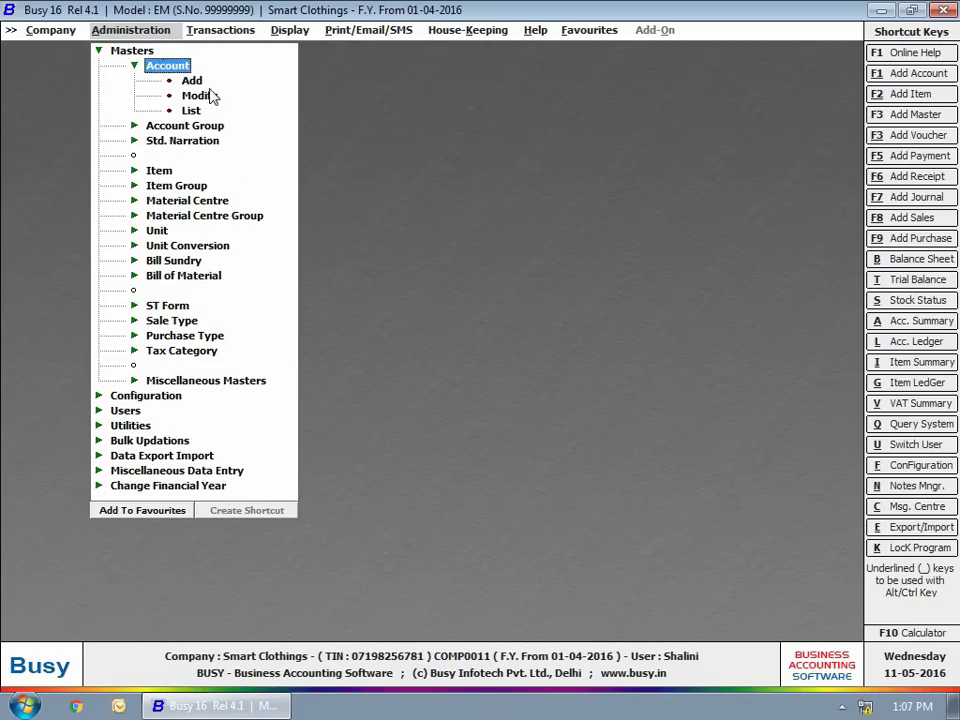
left_click(192, 81)
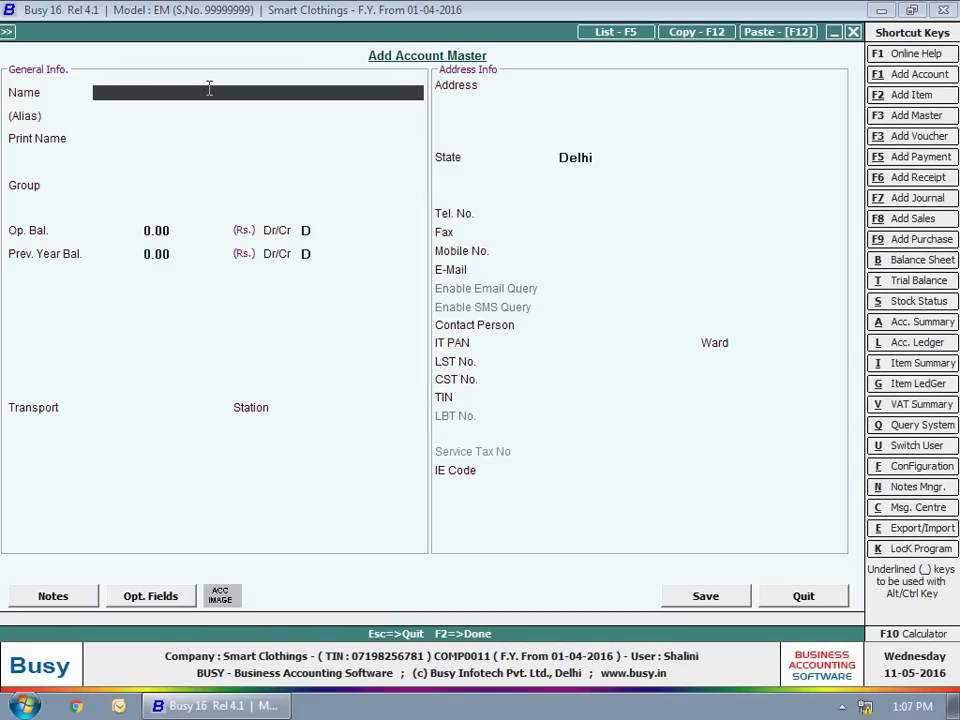
type("Abhinav Enterprises")
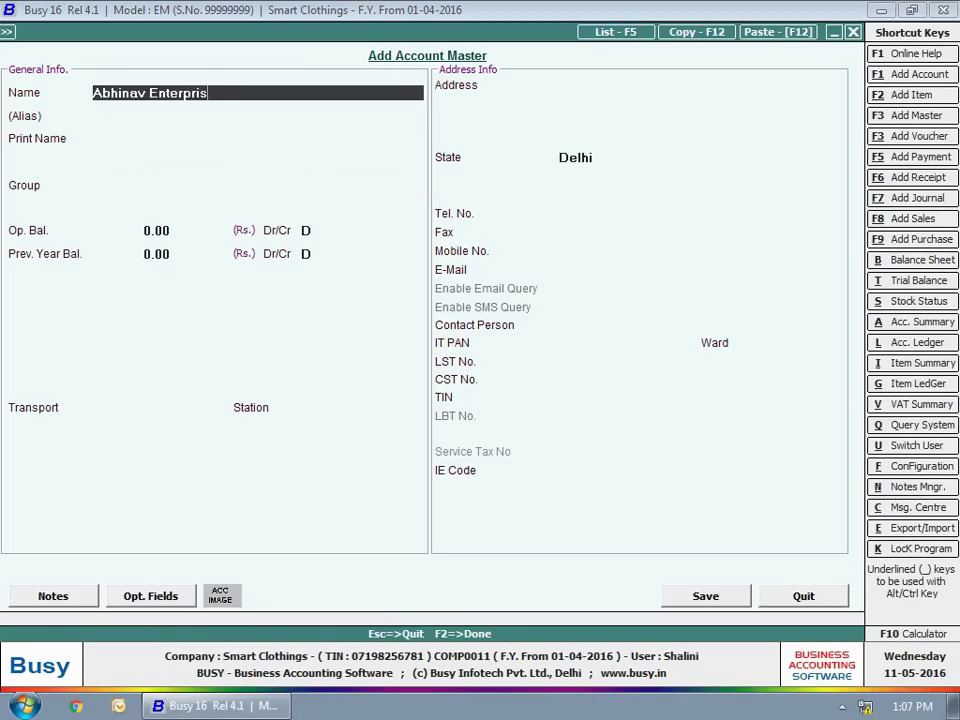
key("Return")
key("Return")
key("Return")
type("sun")
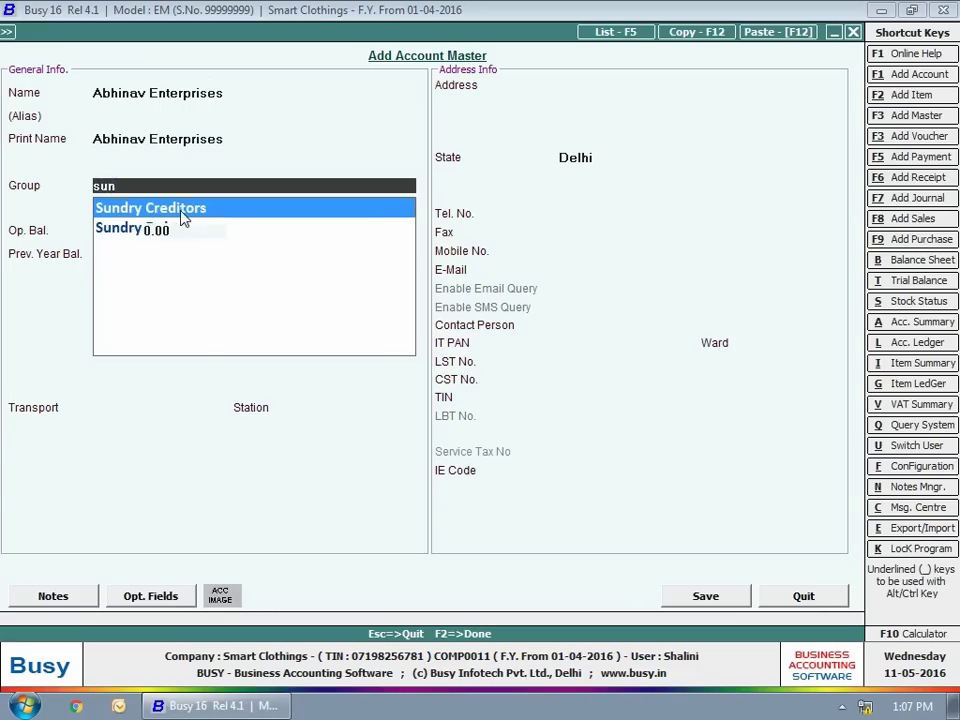
key("Return")
left_click(740, 600)
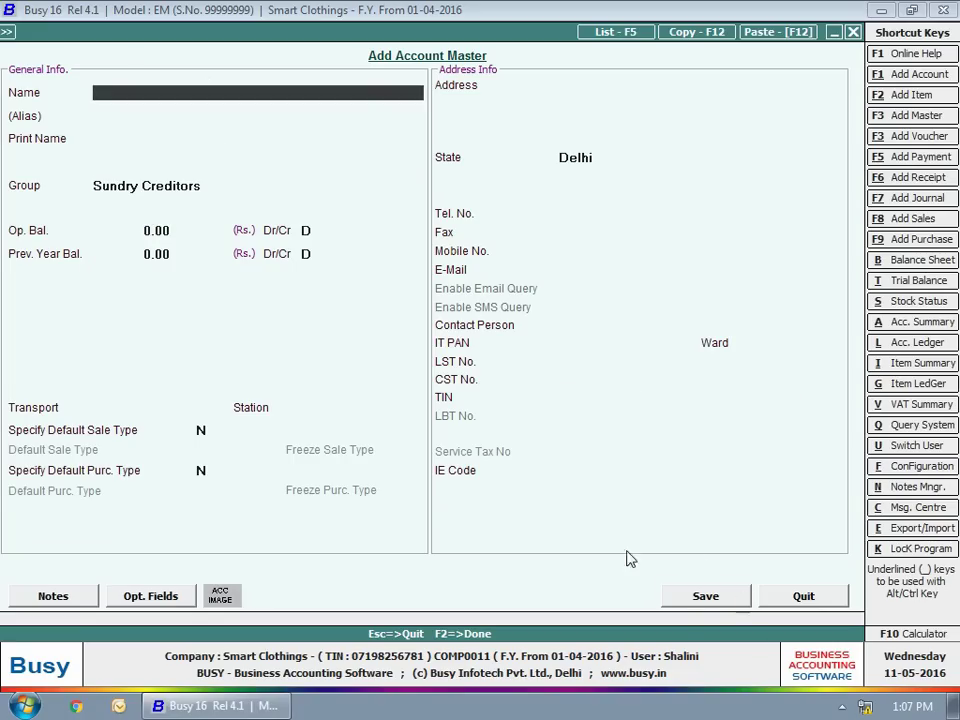
key("Escape")
Set the SHIRTS item's sale discount to 1 and save it.
left_click(201, 155)
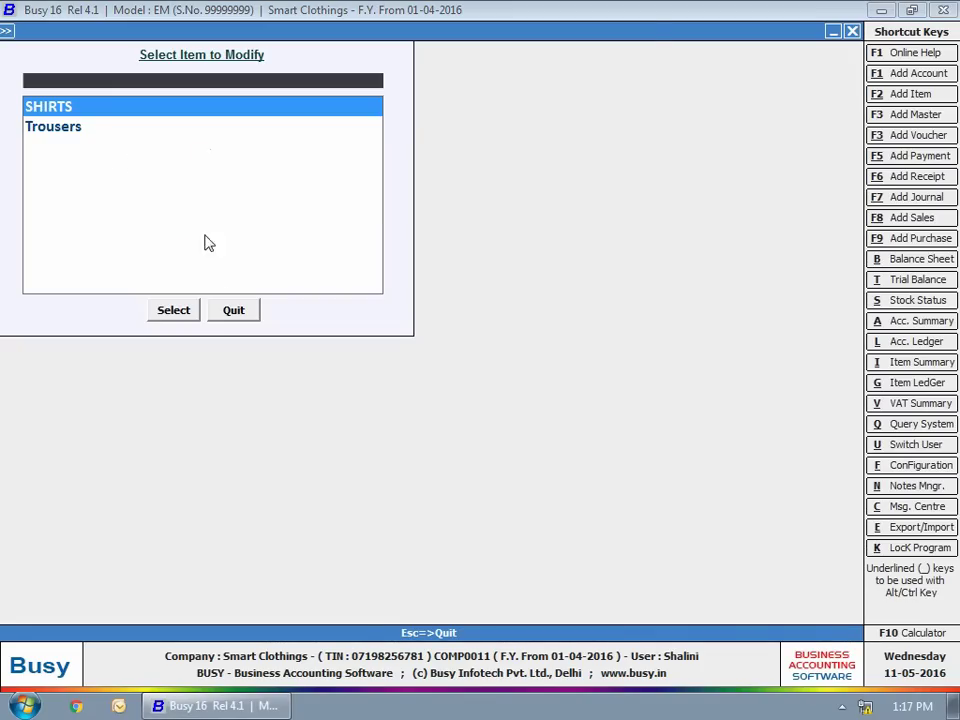
left_click(197, 304)
left_click(166, 410)
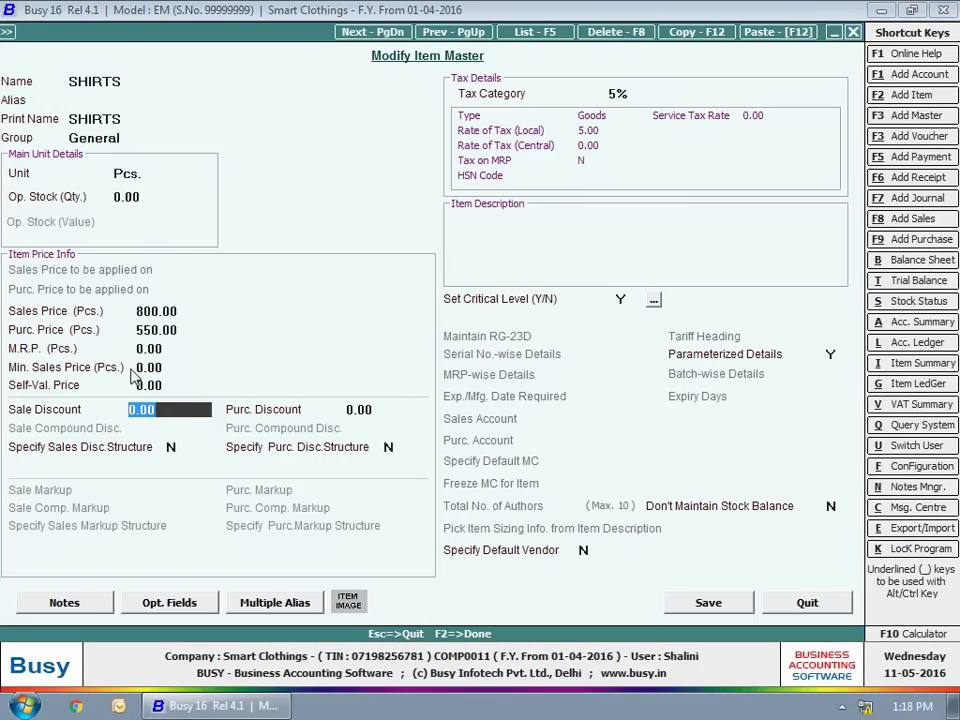
key("BackSpace")
type("1")
key("Return")
left_click(703, 602)
key("Escape")
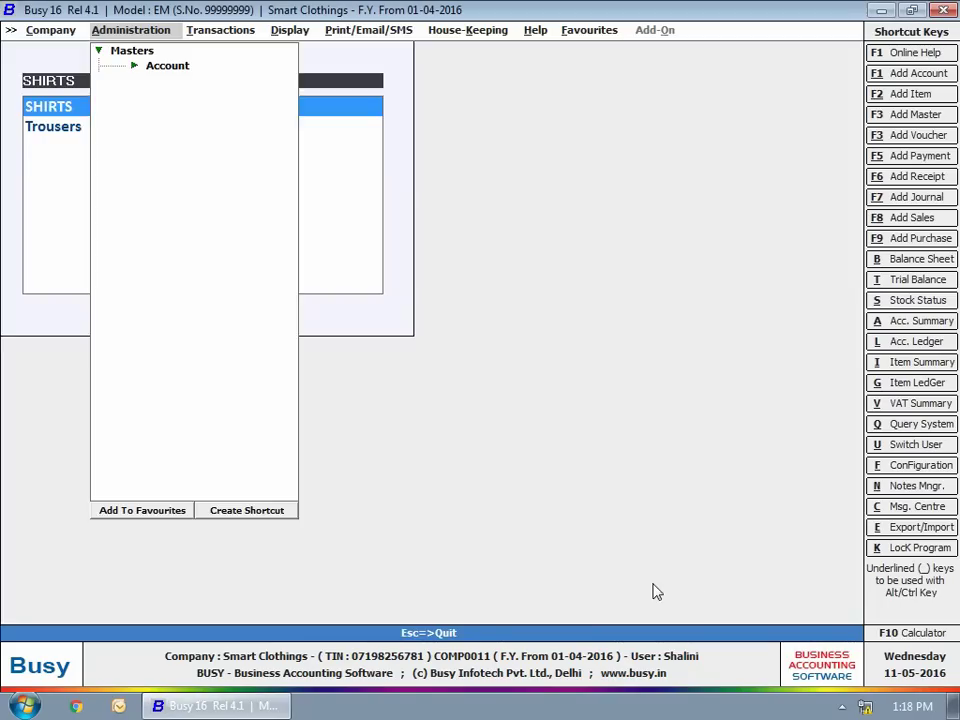
key("Escape")
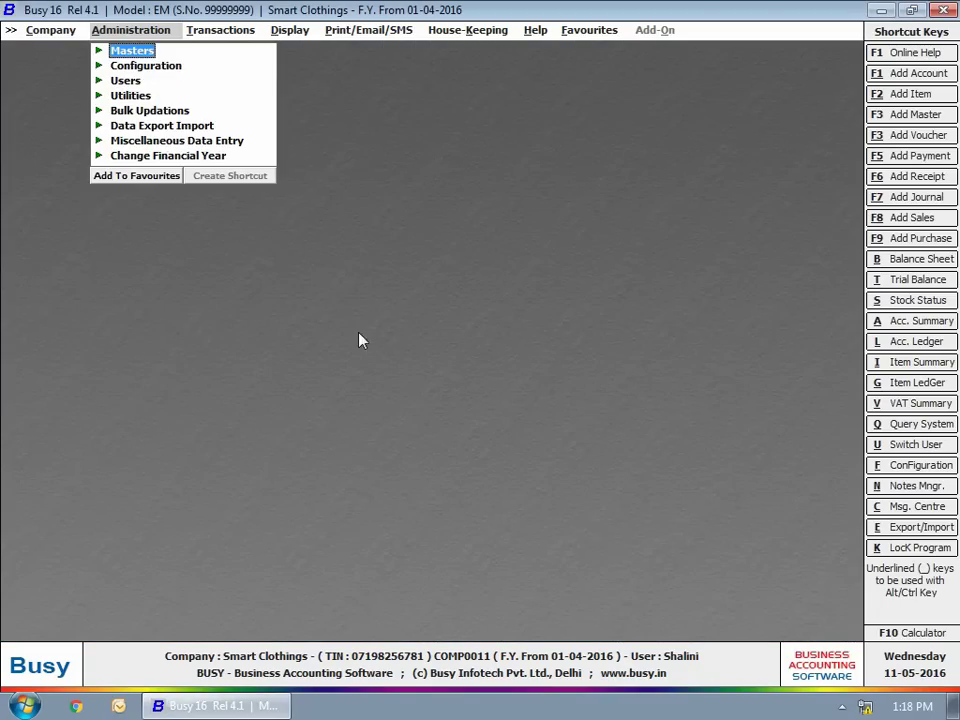
Change the SHIRTS price on sales voucher 1 to 700 and save without printing.
left_click(221, 31)
left_click(218, 50)
left_click(262, 81)
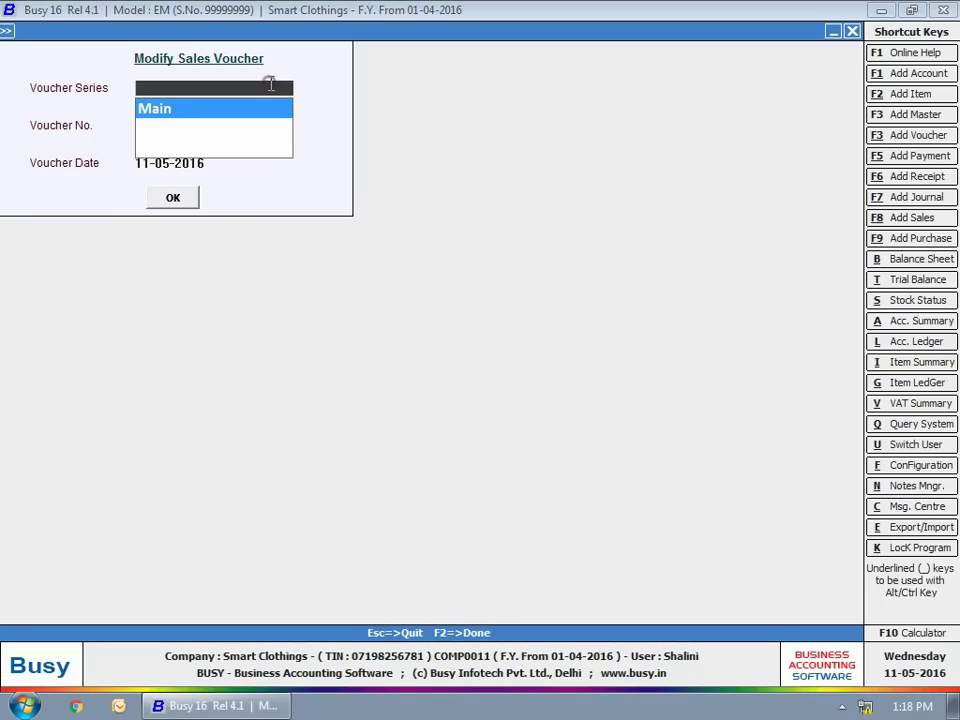
key("Return")
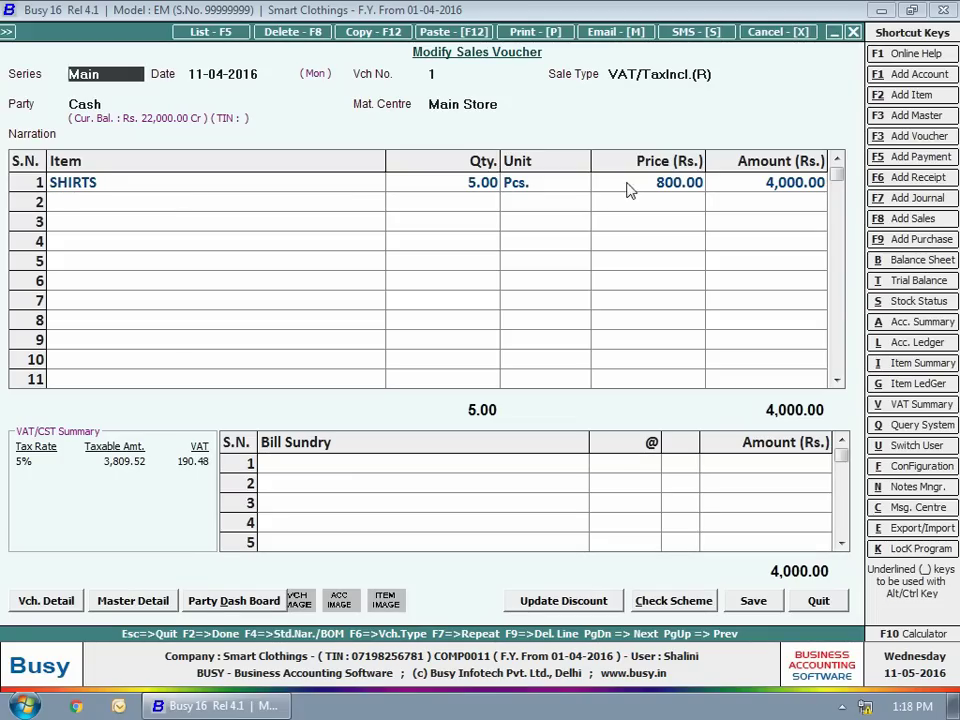
left_click(634, 186)
type("700")
key("Return")
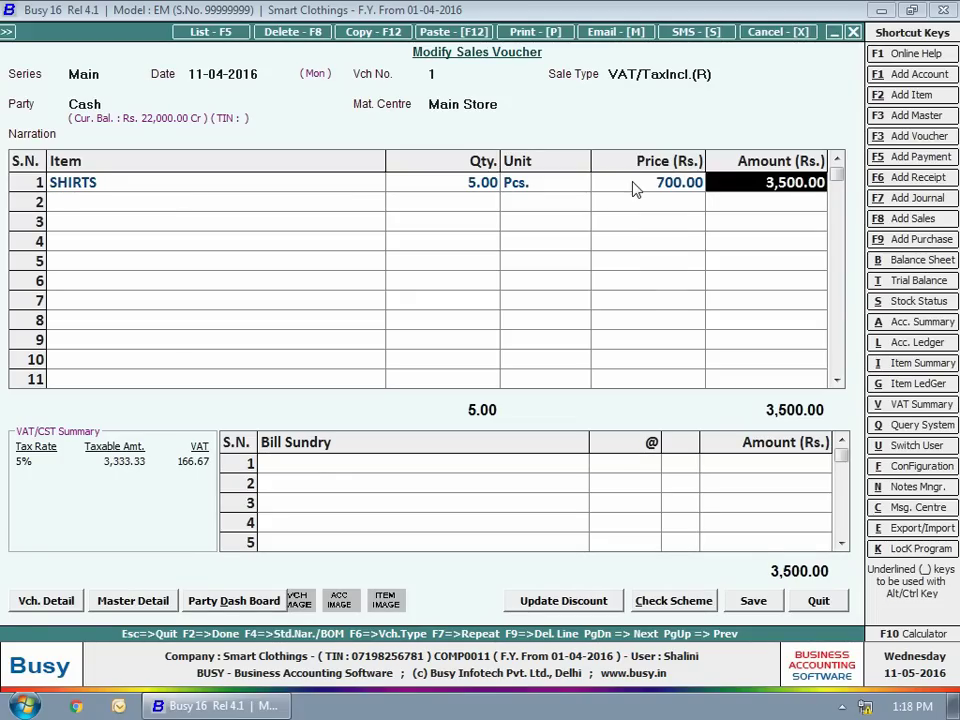
key("F2")
key("n")
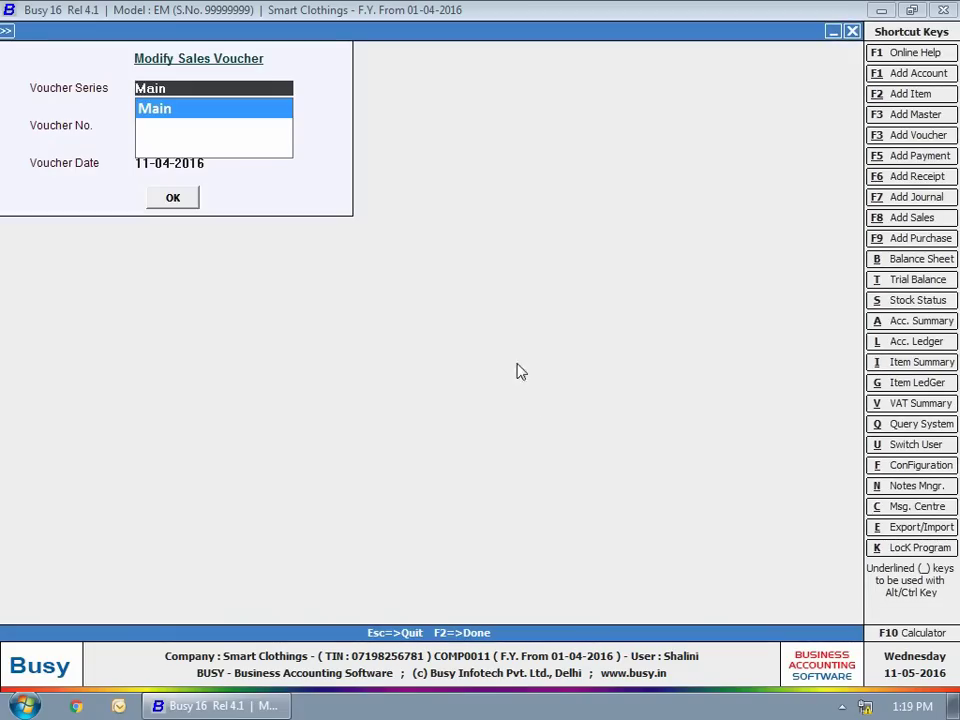
key("Escape")
Show the standard Cash account ledger for 01-05-2016 to 11-05-2016.
left_click(290, 30)
left_click(330, 80)
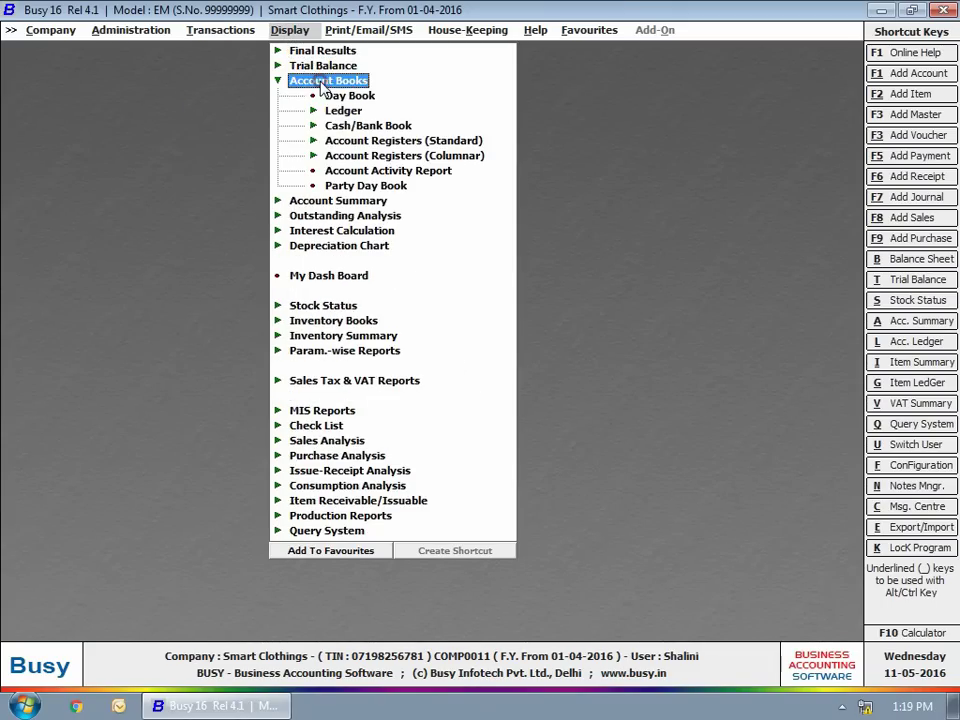
left_click(343, 111)
left_click(396, 124)
left_click(370, 385)
left_click(377, 364)
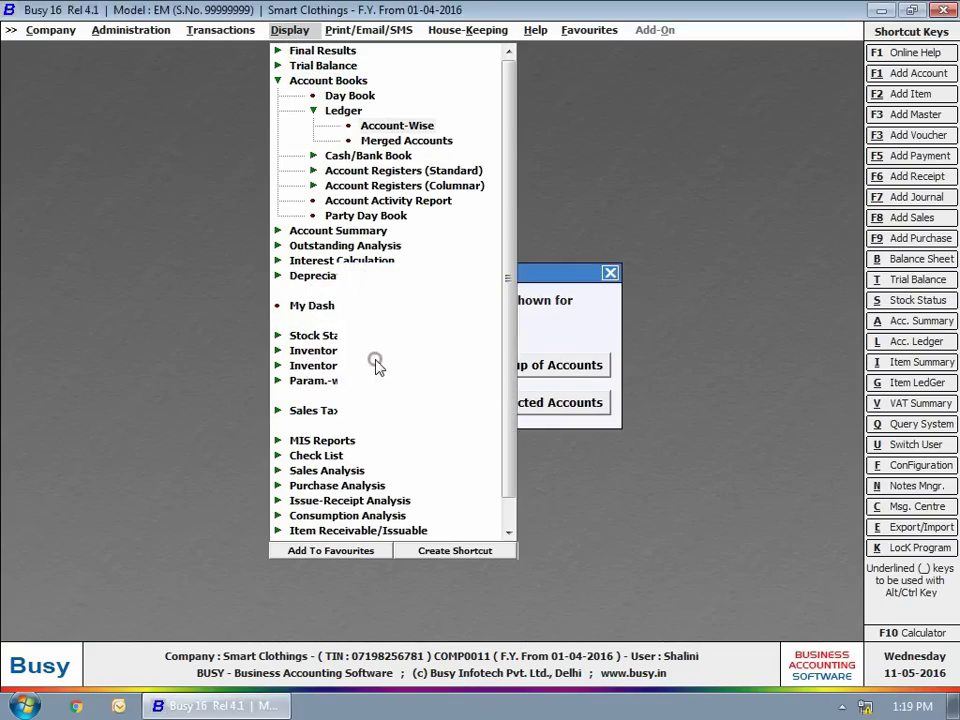
key("Return")
type("1-5")
key("Return")
type("11-5")
key("Return")
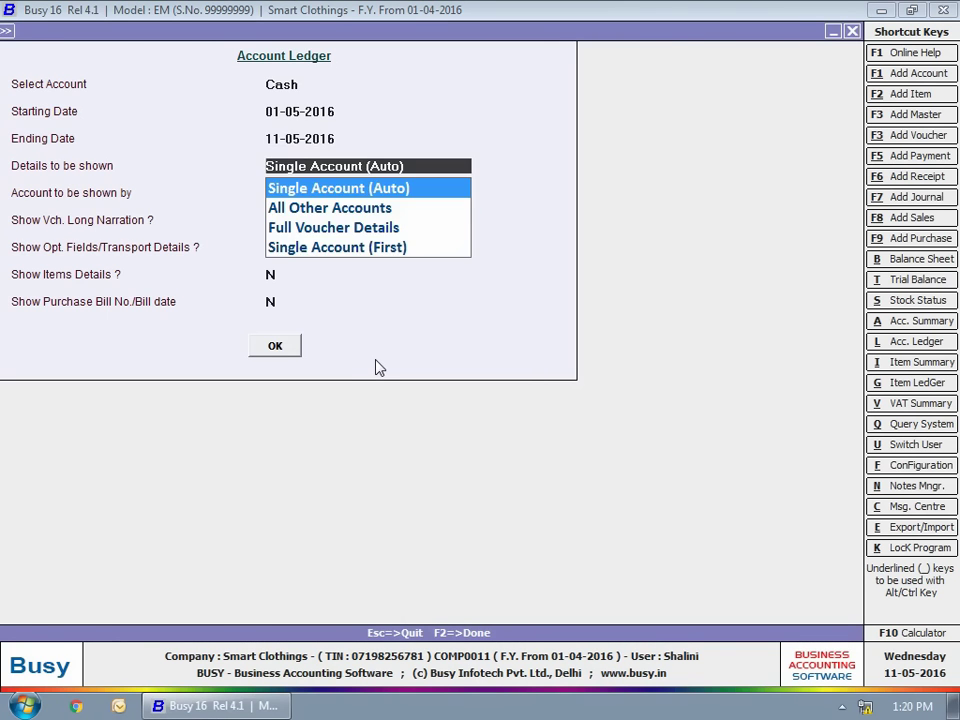
key("Return")
left_click(275, 345)
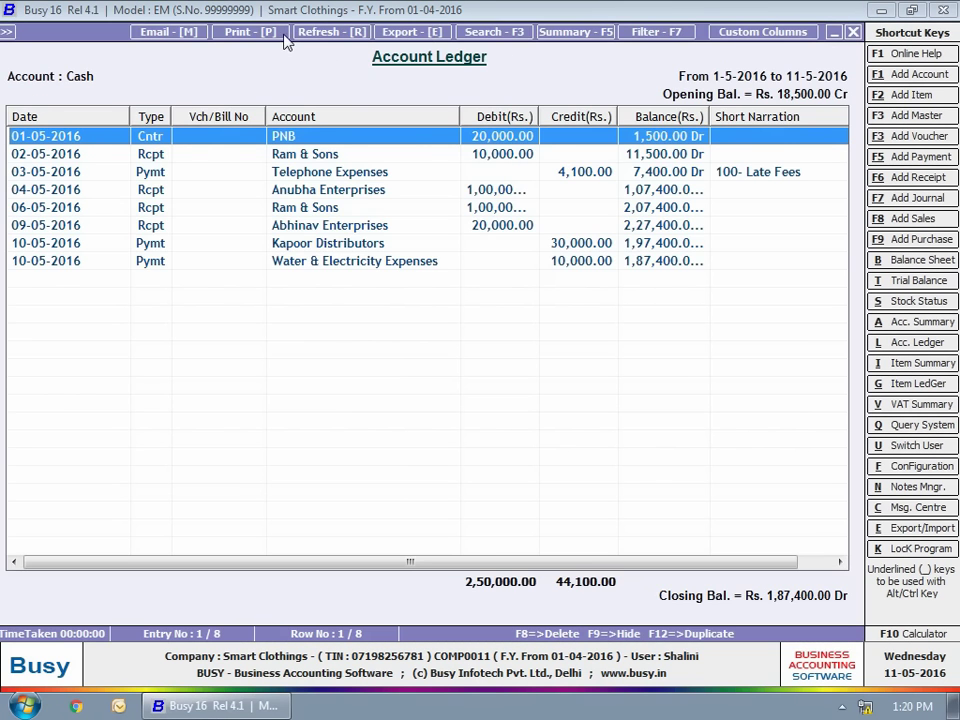
Export the ledger to Excel as Account Ledger.xlsx without opening the file.
left_click(400, 32)
key("Return")
left_click(246, 241)
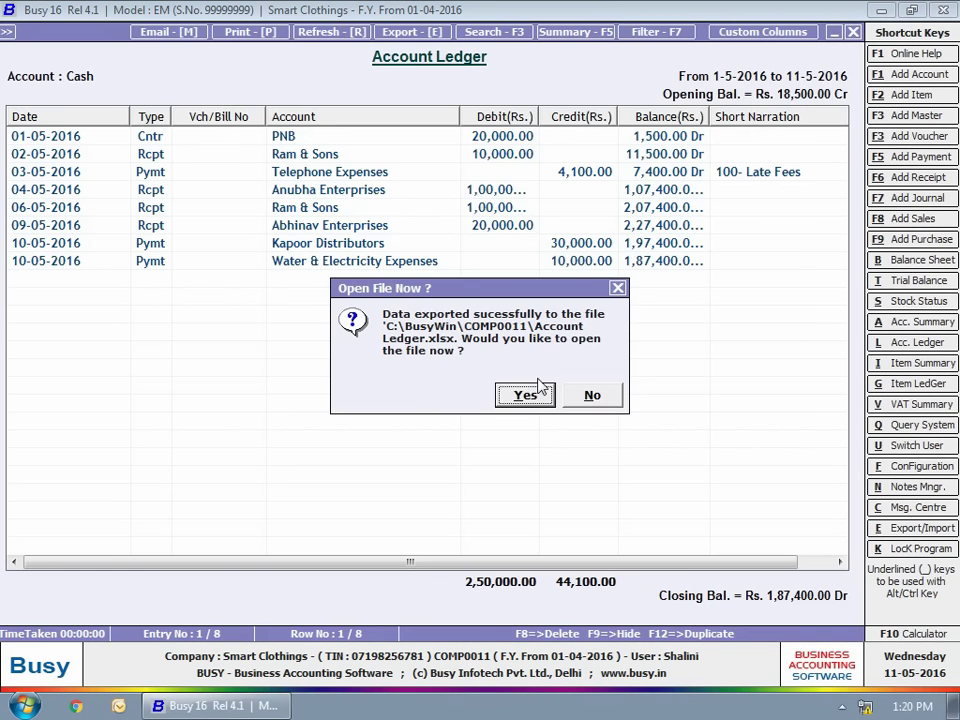
left_click(586, 397)
key("Escape")
key("Escape")
key("Escape")
key("Escape")
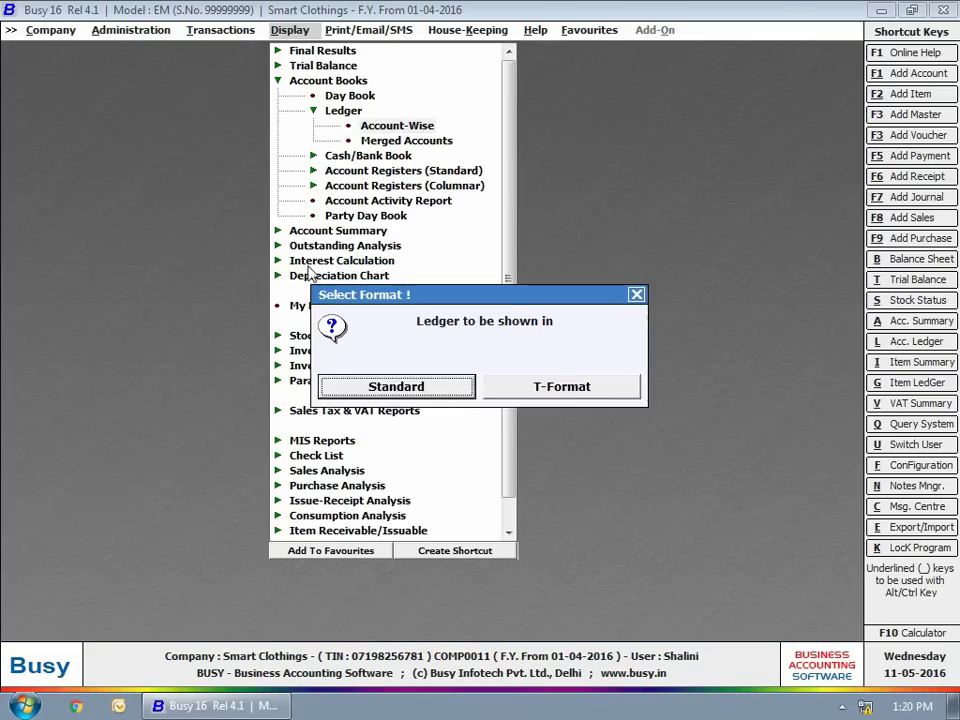
left_click(50, 30)
Close and reopen Smart Clothings, logging in as administrator.
left_click(74, 48)
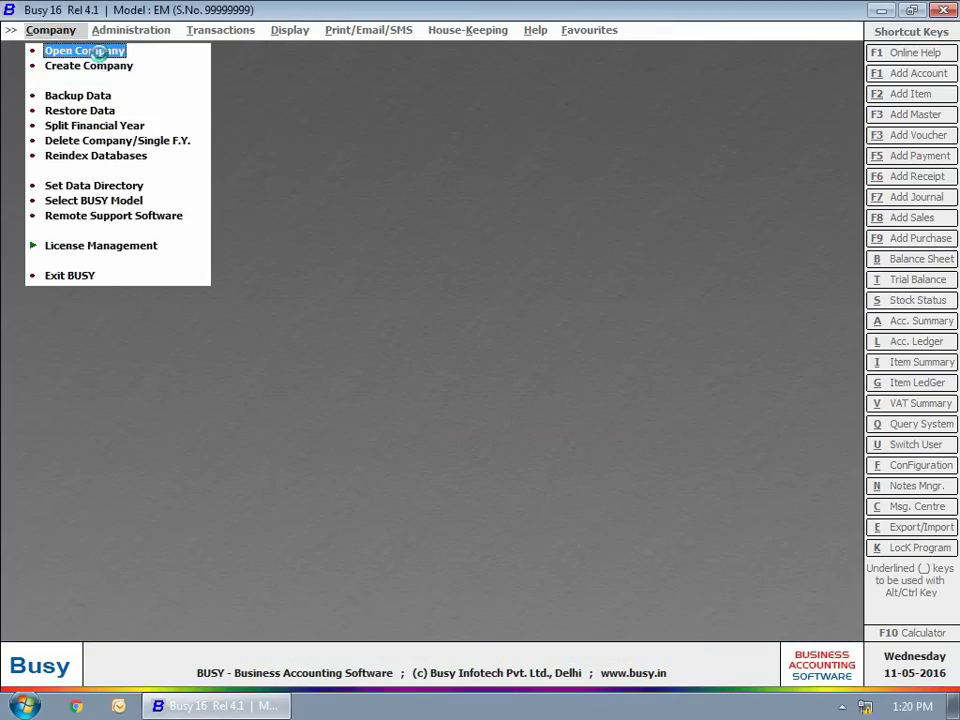
left_click(75, 50)
type("administrator")
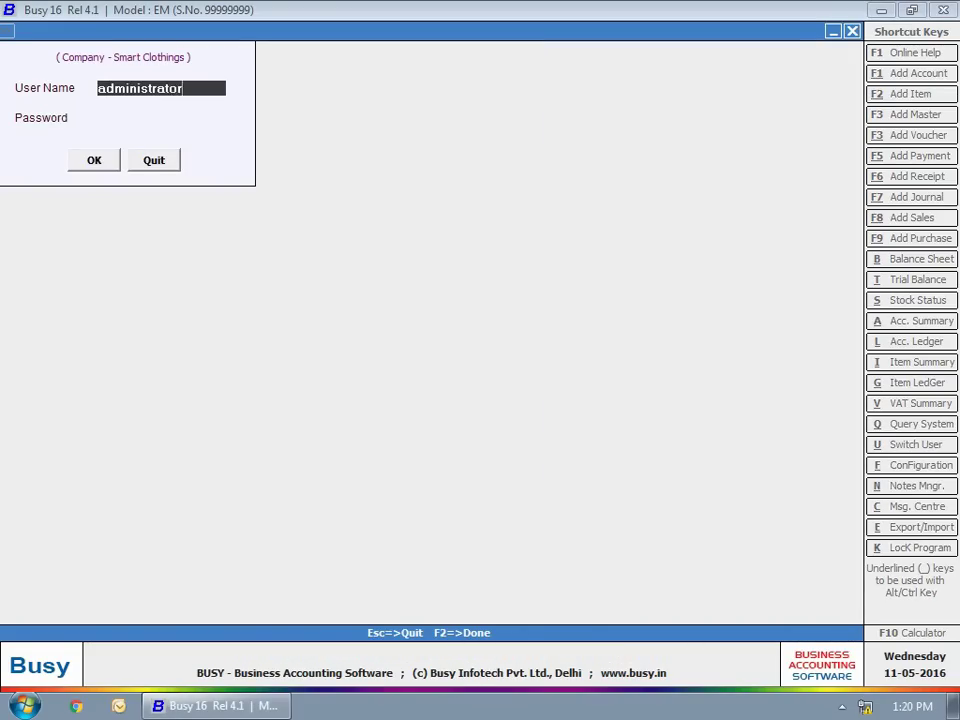
key("Return")
type("***")
key("Return")
Display the new user's User Activity Log from 10-05-2016 to 11-05-2016.
left_click(290, 30)
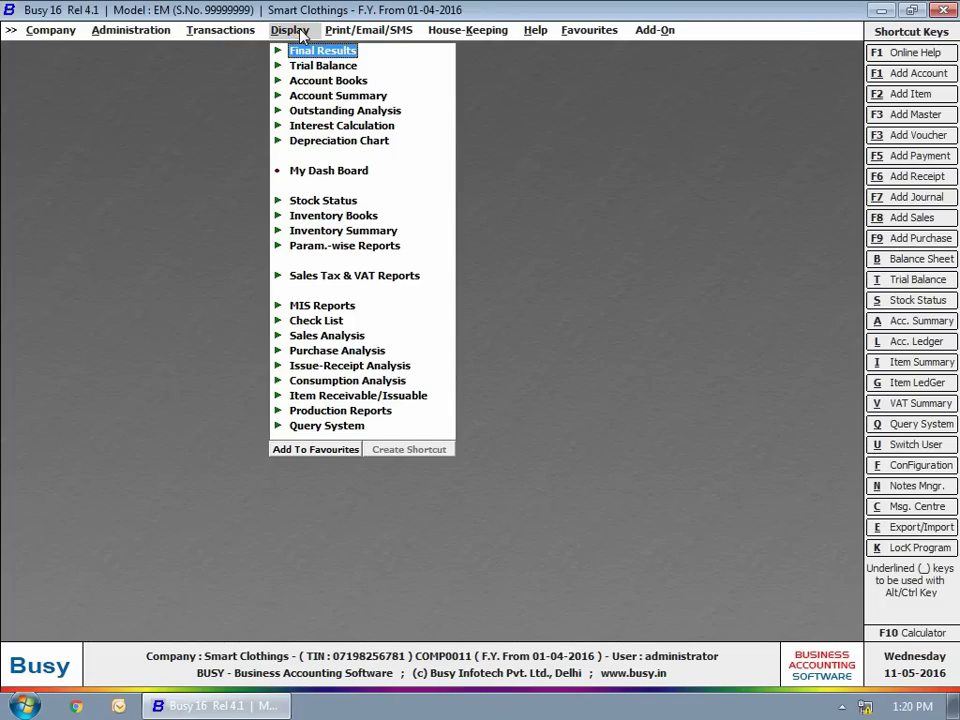
left_click(334, 321)
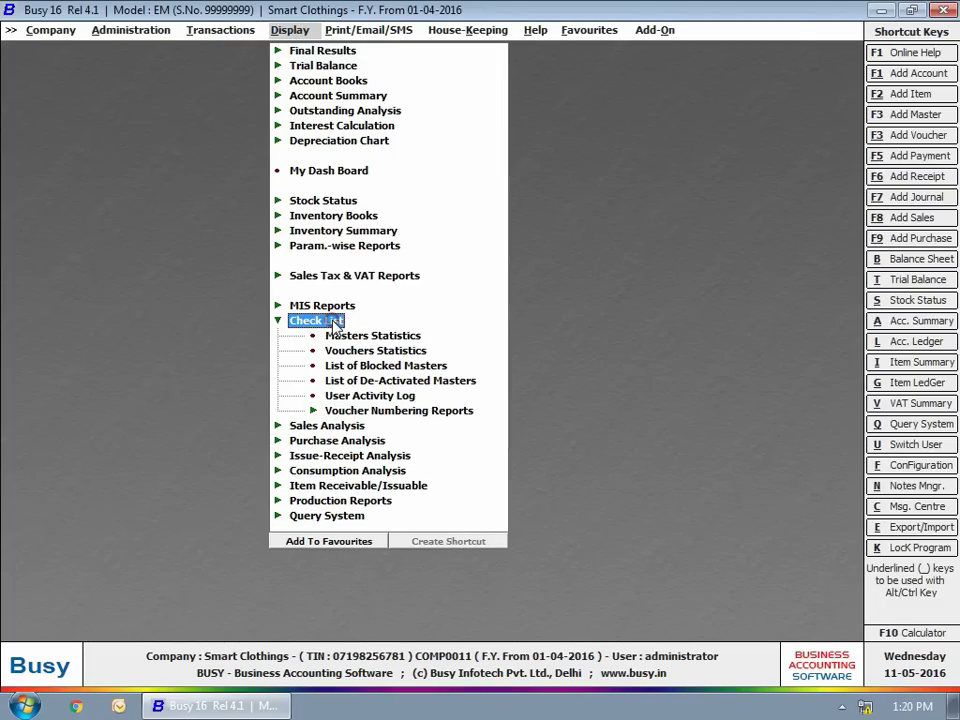
left_click(360, 396)
type("shal")
key("Return")
type("10")
key("Return")
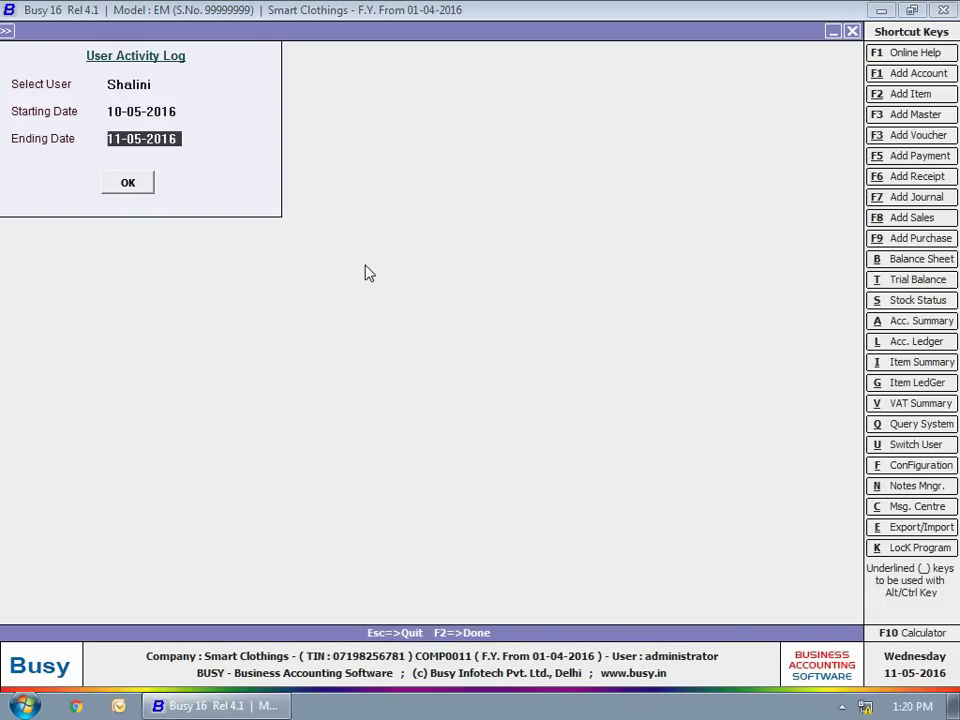
key("Return")
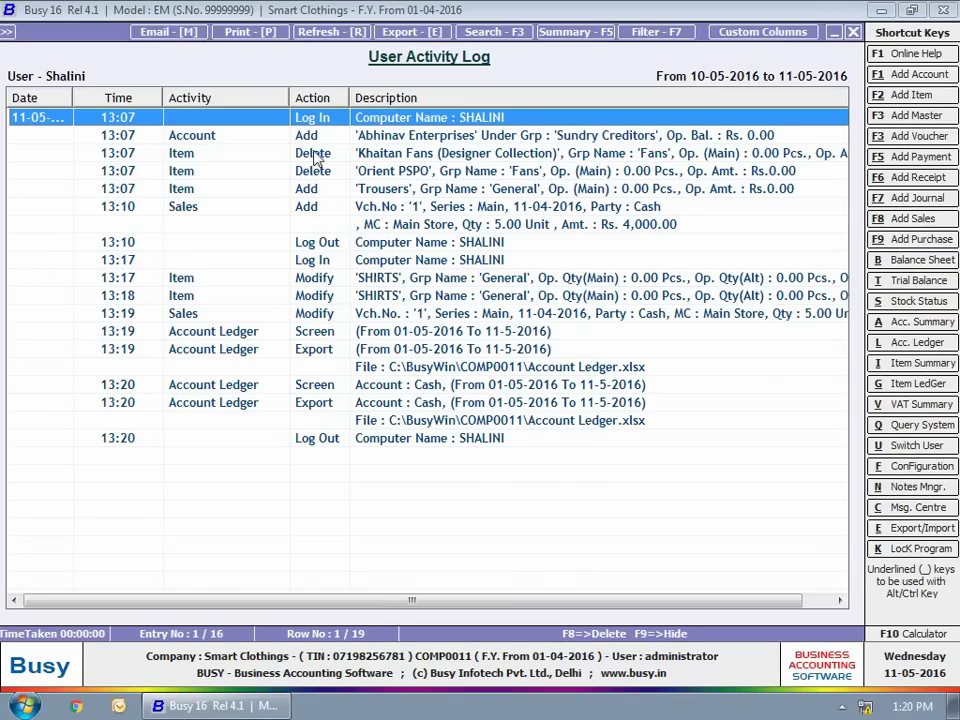
Widen the Action column of the User Activity Log, then close the report.
left_click_drag(346, 91, 370, 91)
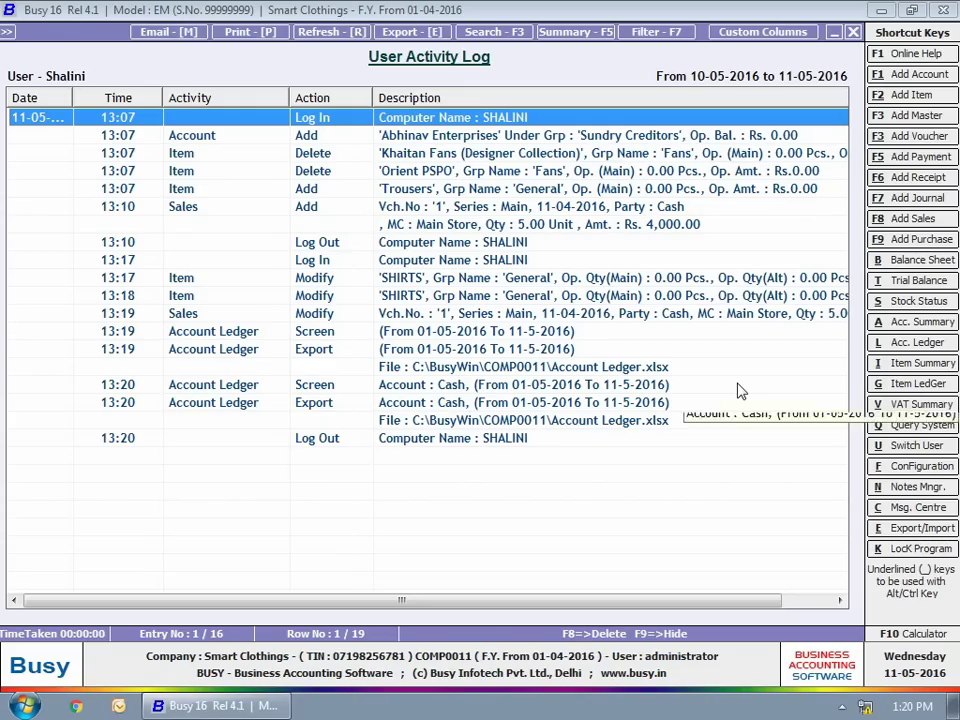
key("Escape")
key("Escape")
key("Escape")
key("Escape")
key("Escape")
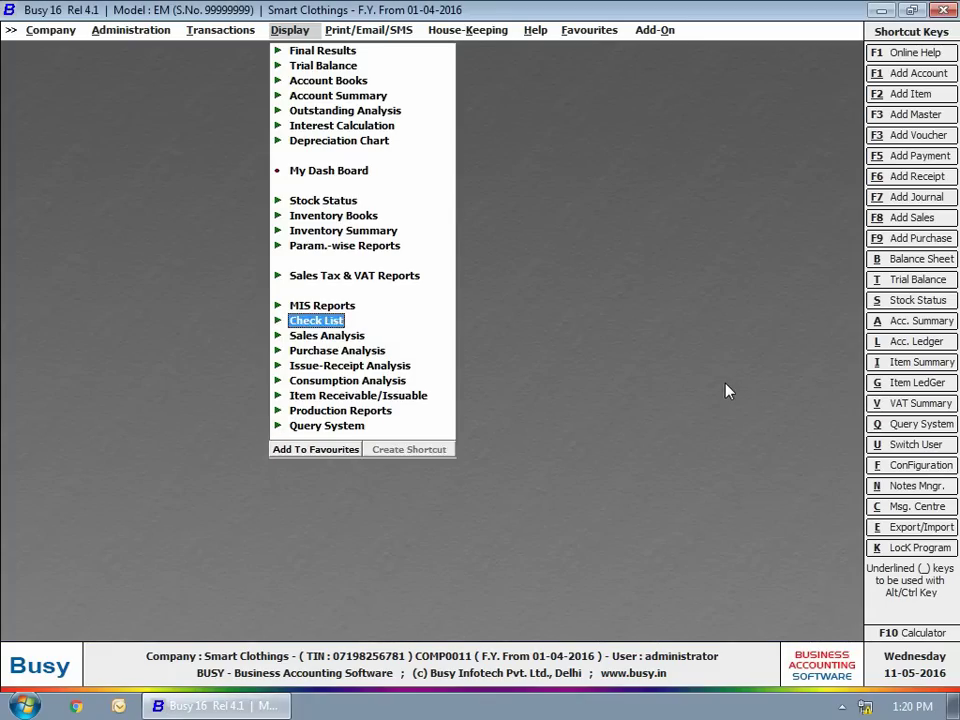